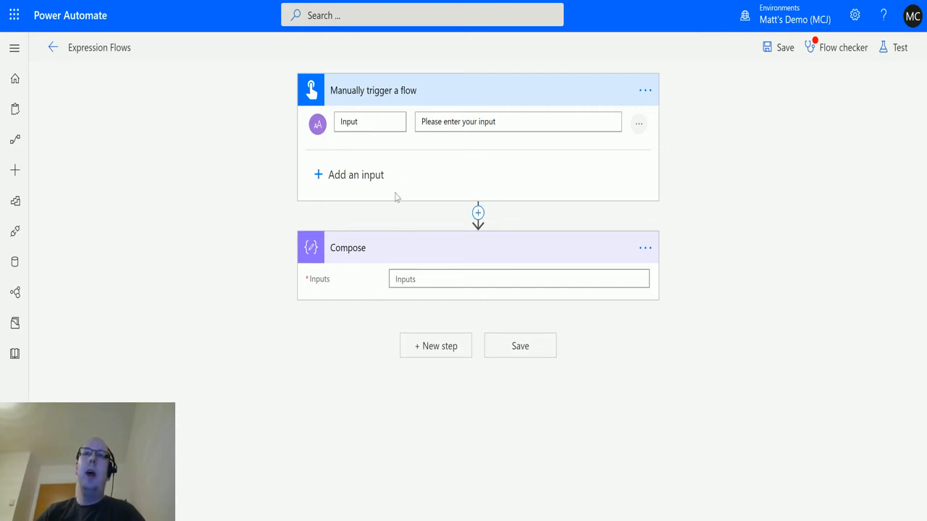
Step: Set the Compose action's Inputs to the expression or(equals(1,1),equals(2,2))
left_click(432, 275)
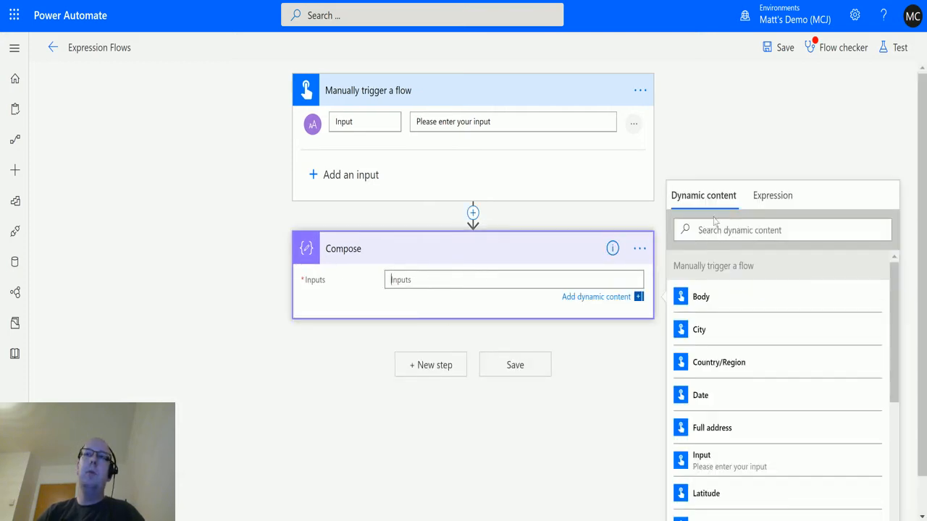
left_click(772, 205)
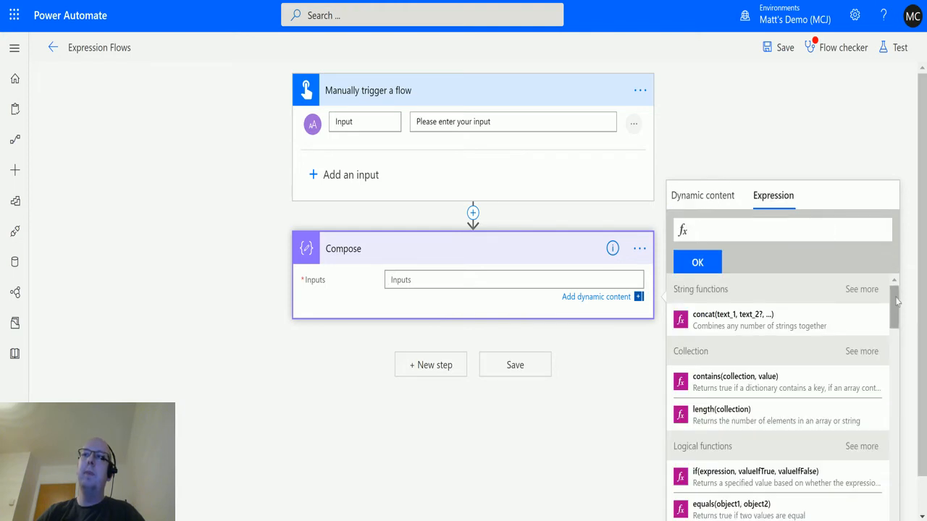
scroll(897, 311, "down", 3)
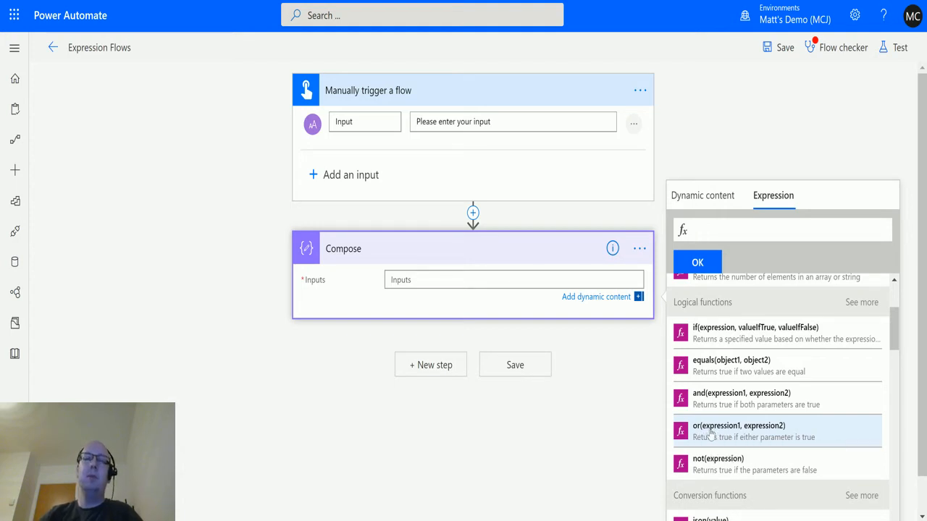
left_click(714, 437)
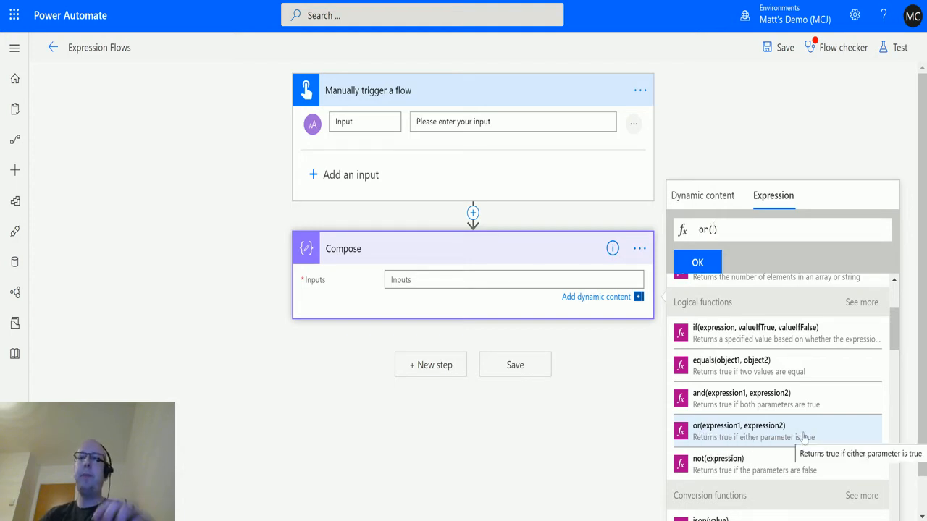
type("equals")
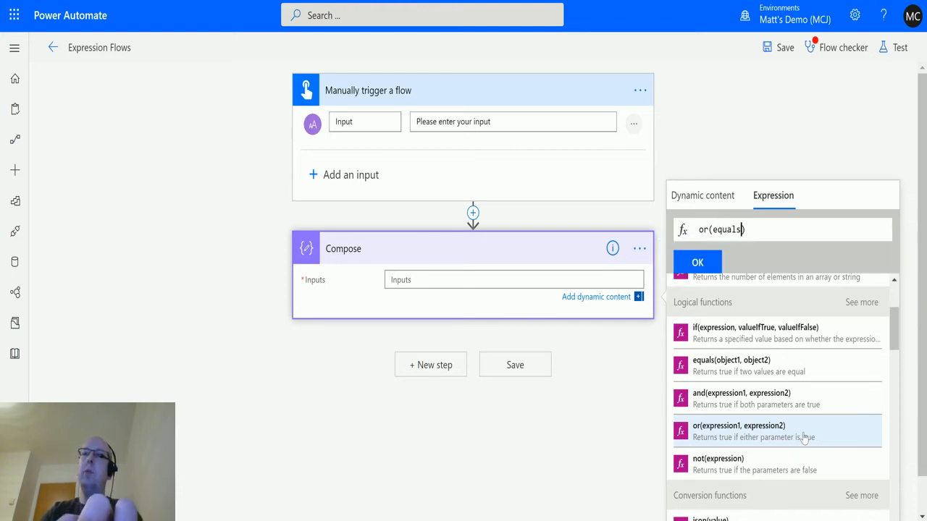
type("(")
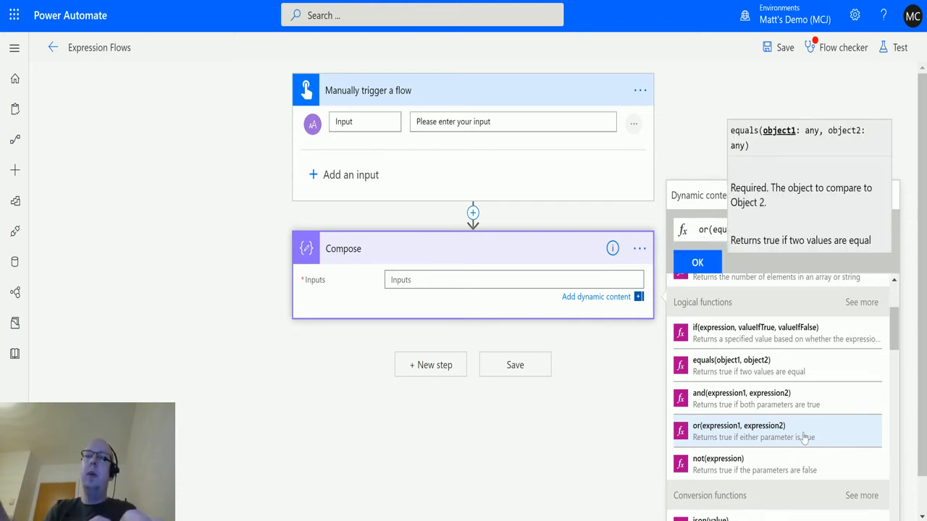
type("1,1")
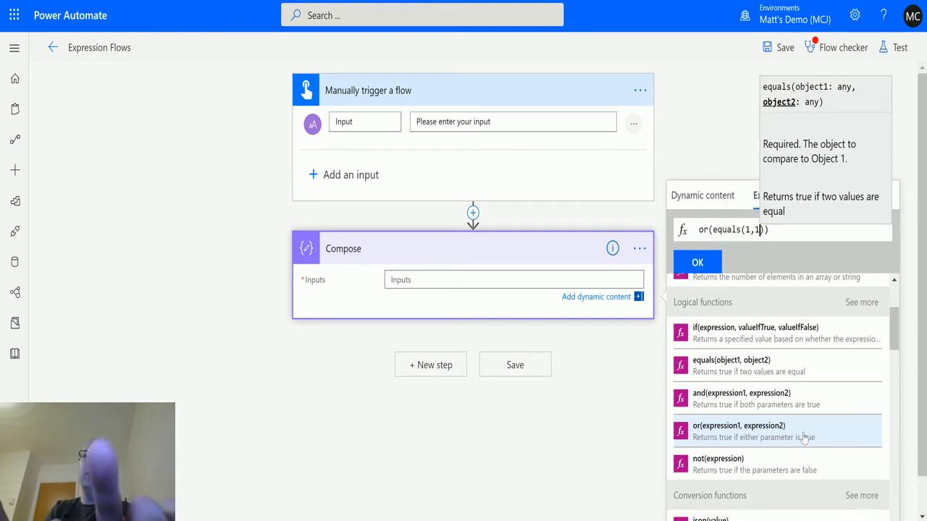
type("),")
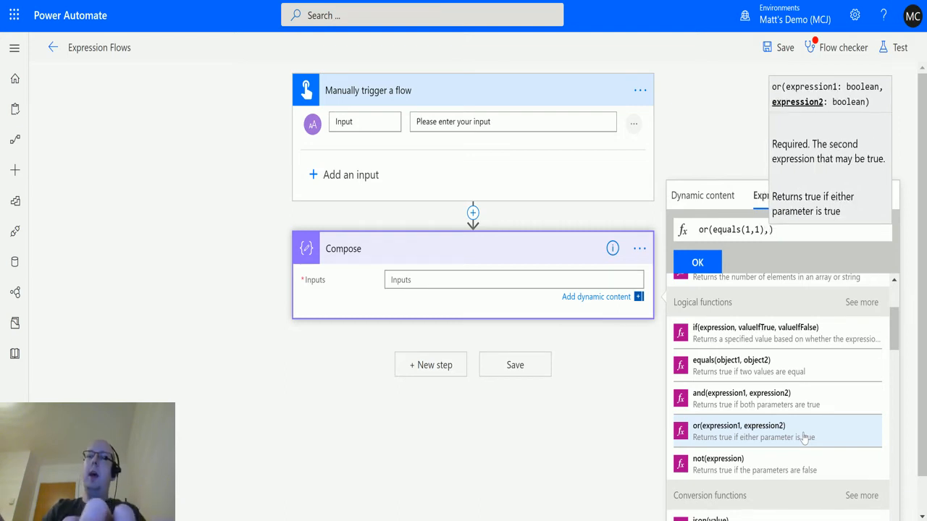
type("equals")
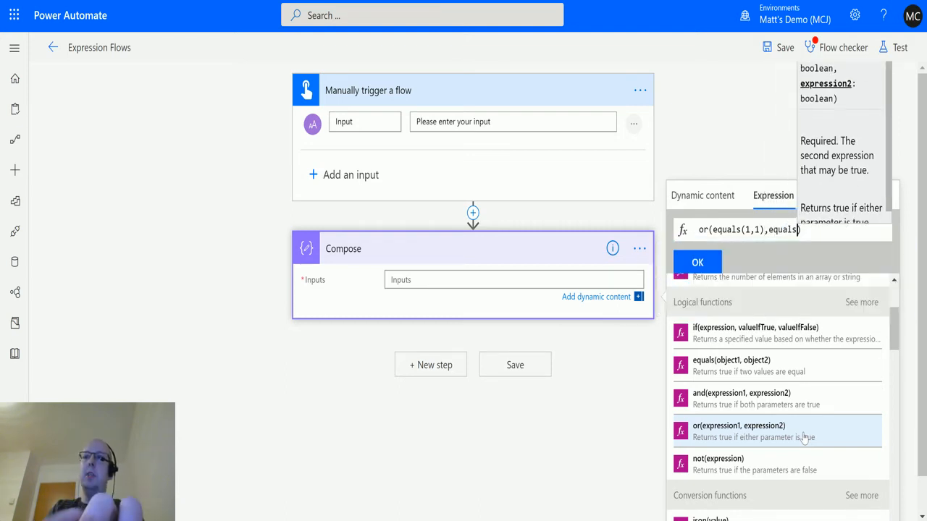
type("(2")
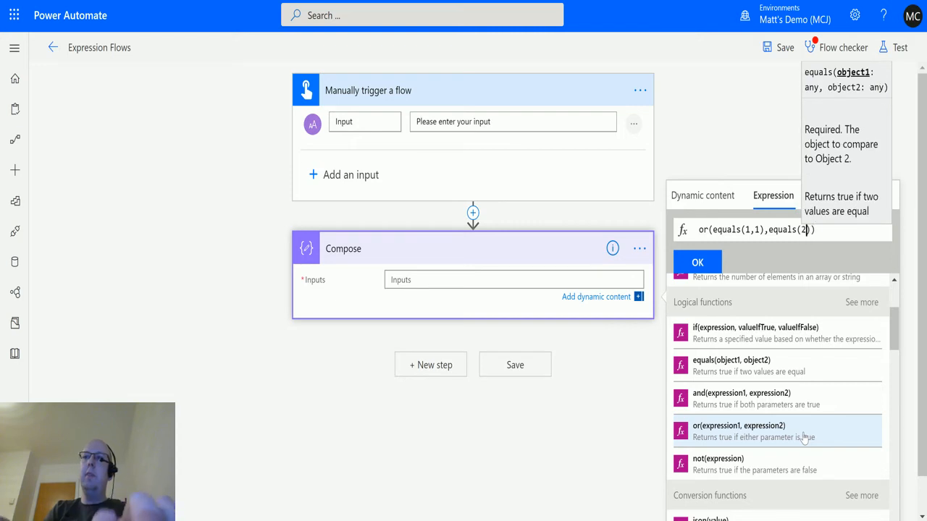
type(",2")
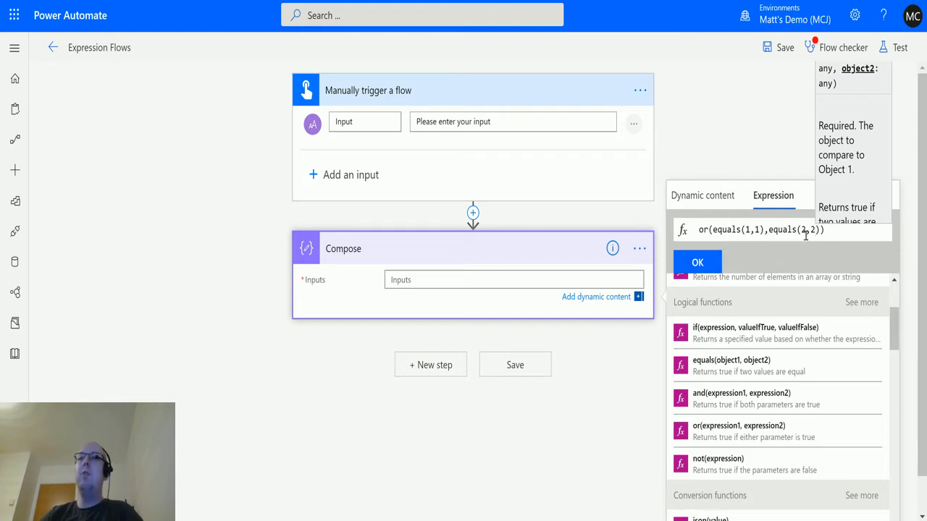
left_click(698, 263)
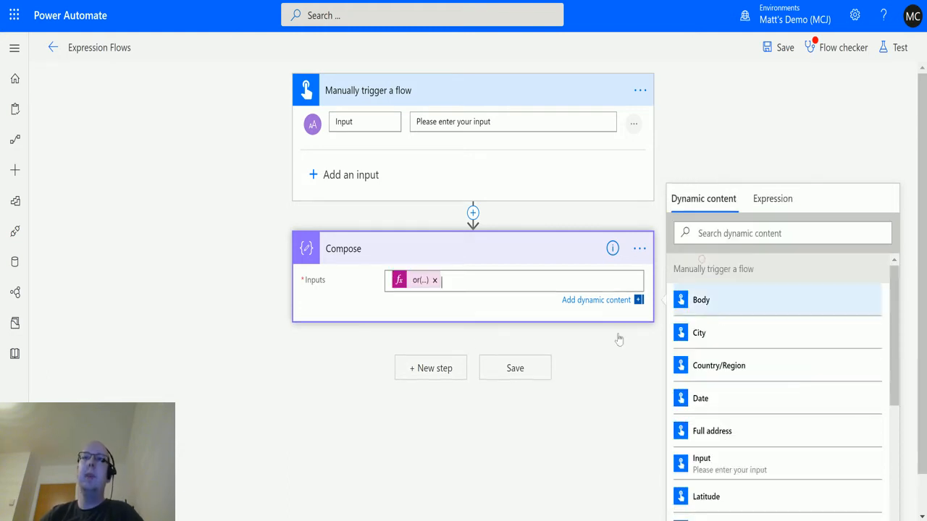
Step: Save and test the flow with a manual trigger and an empty input, and expand the Compose action's run result
left_click(896, 48)
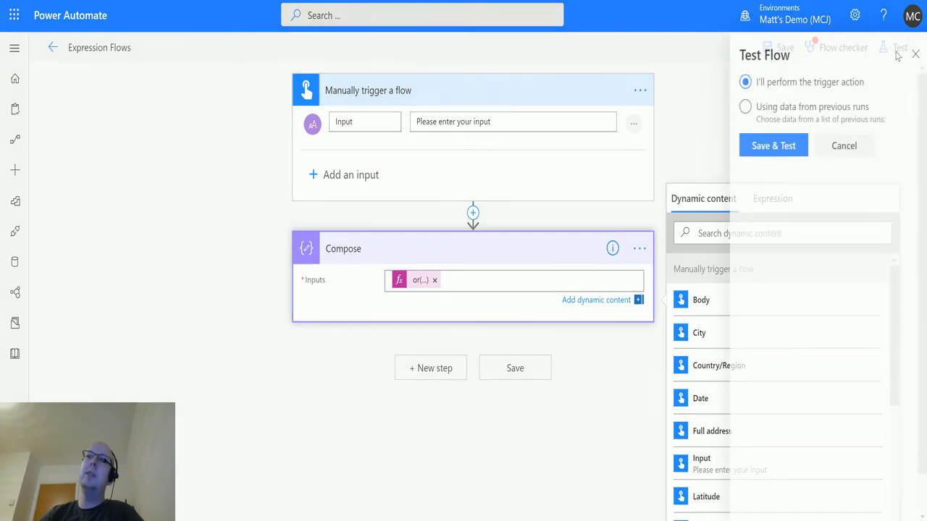
left_click(767, 147)
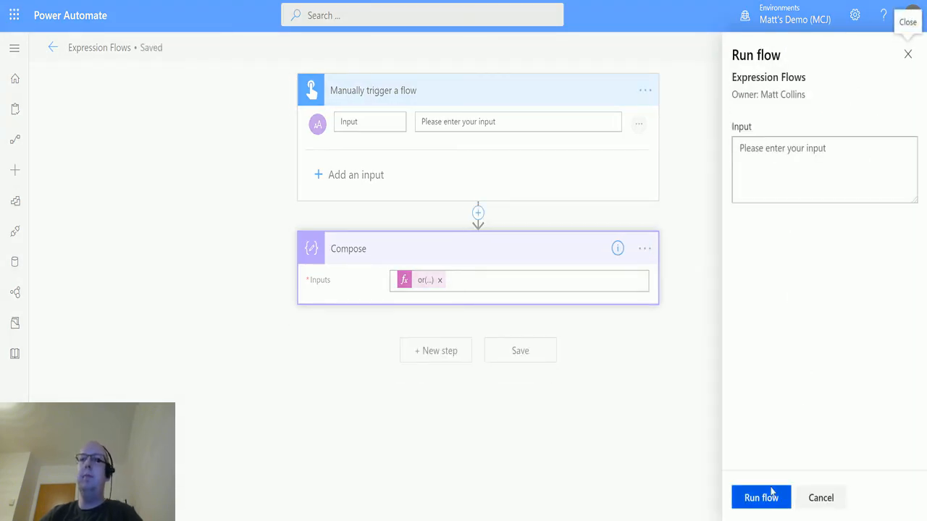
left_click(777, 497)
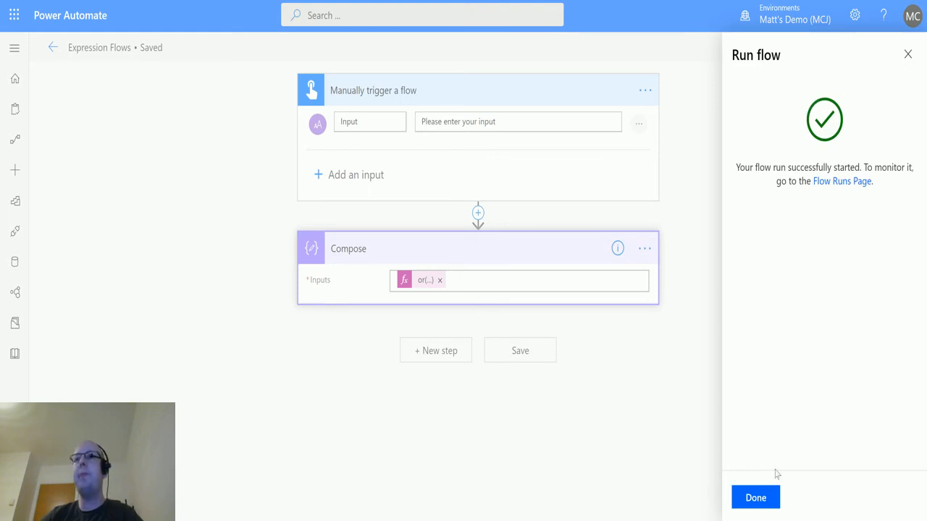
left_click(761, 494)
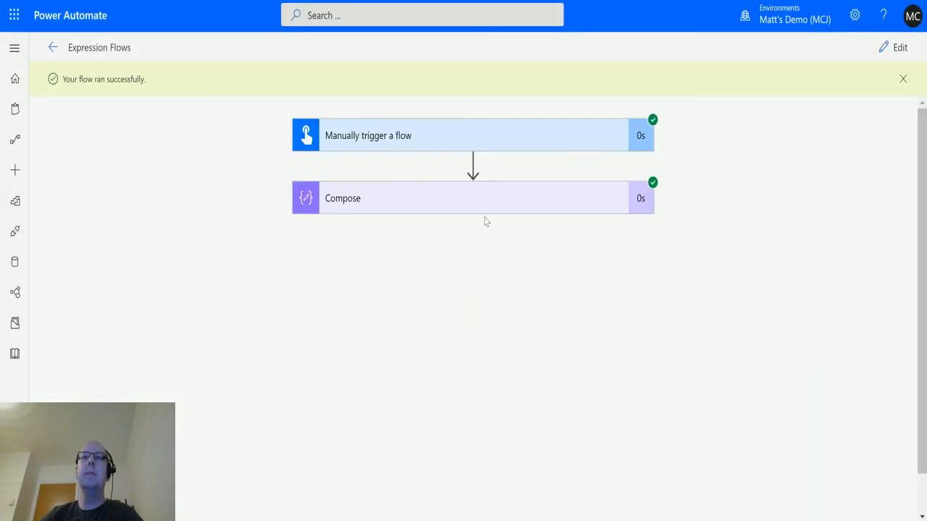
left_click(492, 211)
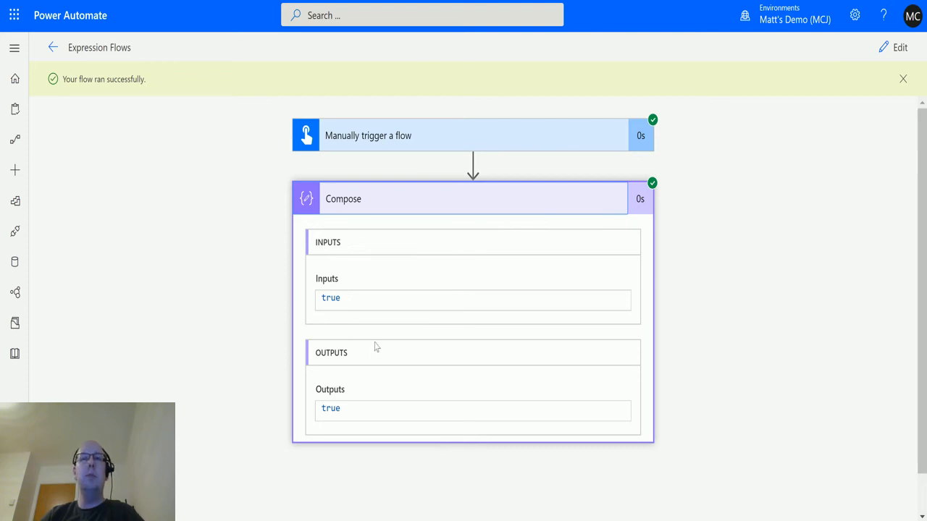
Step: Return to editing the flow and update the Compose expression's first comparison to equals(1,3)
left_click(896, 46)
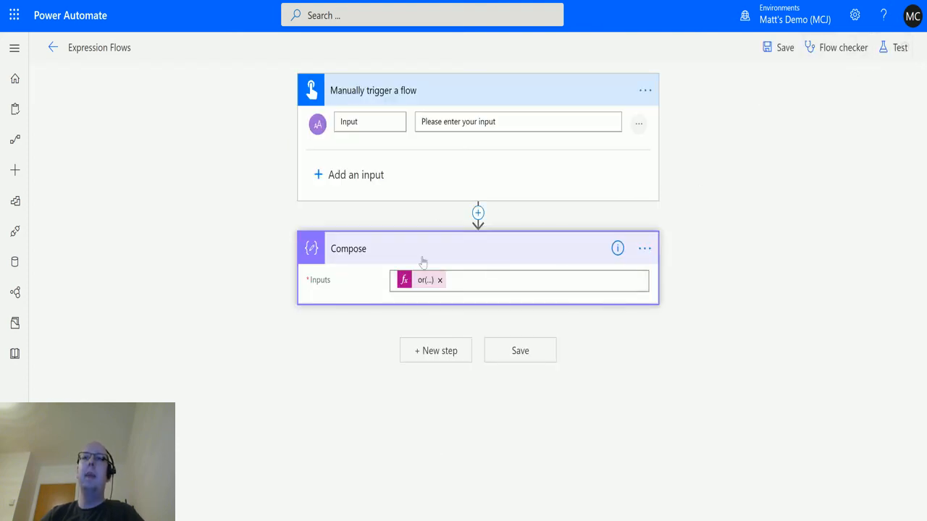
left_click(424, 283)
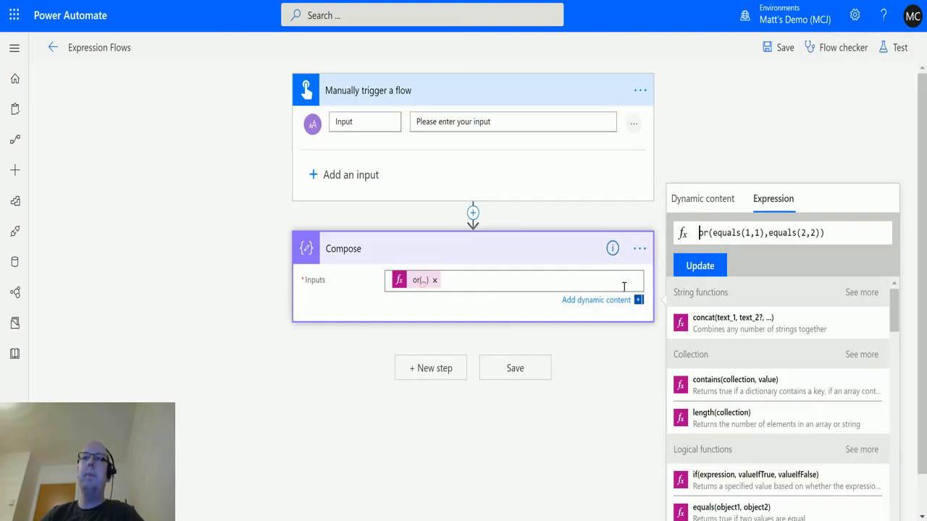
left_click(760, 233)
key("BackSpace")
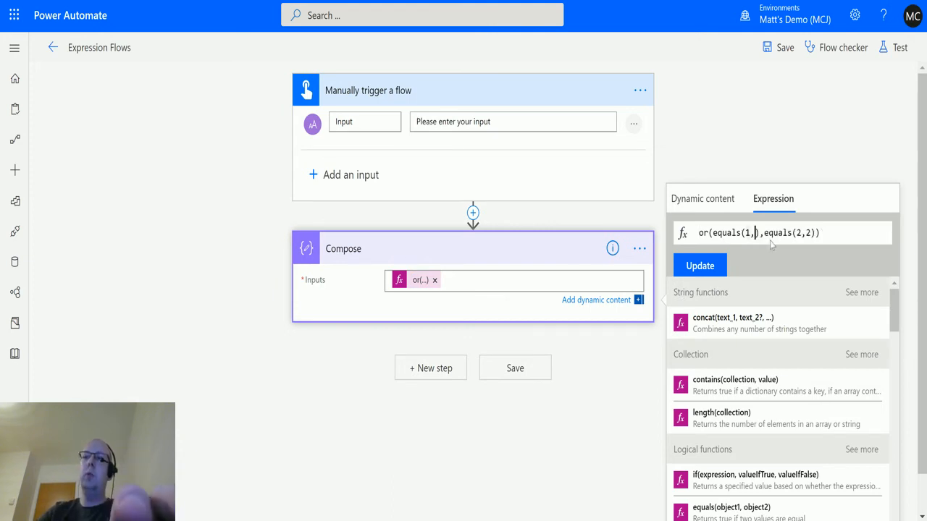
type("3")
left_click(703, 266)
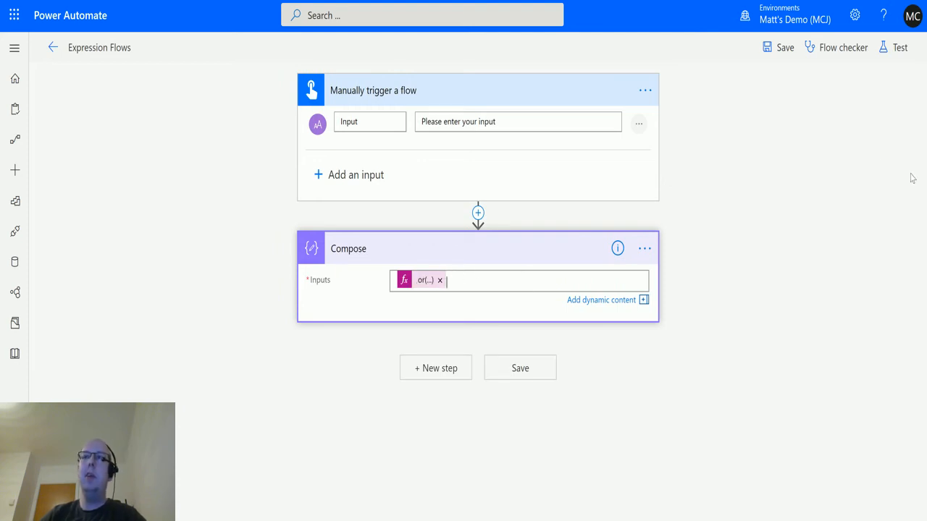
Step: Save and run the flow manually again with the input left empty, and inspect the Compose action's output
left_click(898, 47)
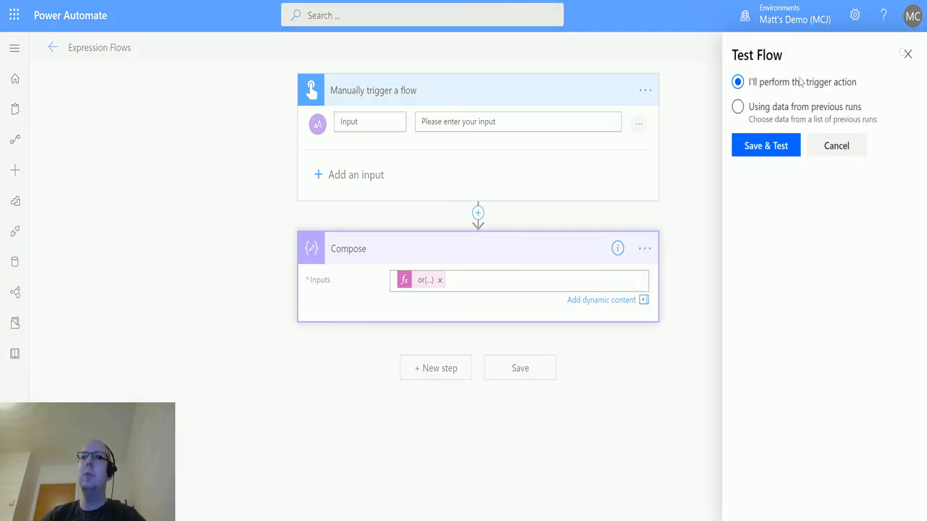
left_click(753, 147)
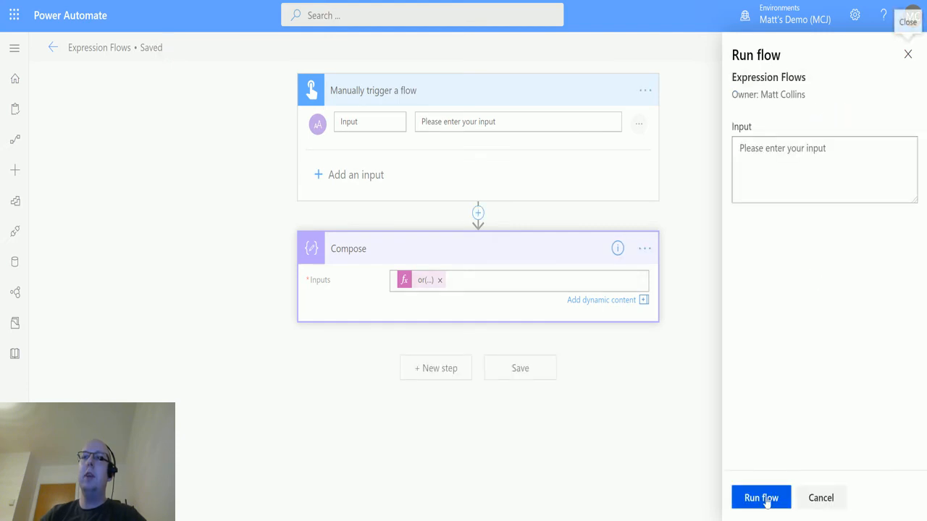
left_click(764, 499)
left_click(756, 497)
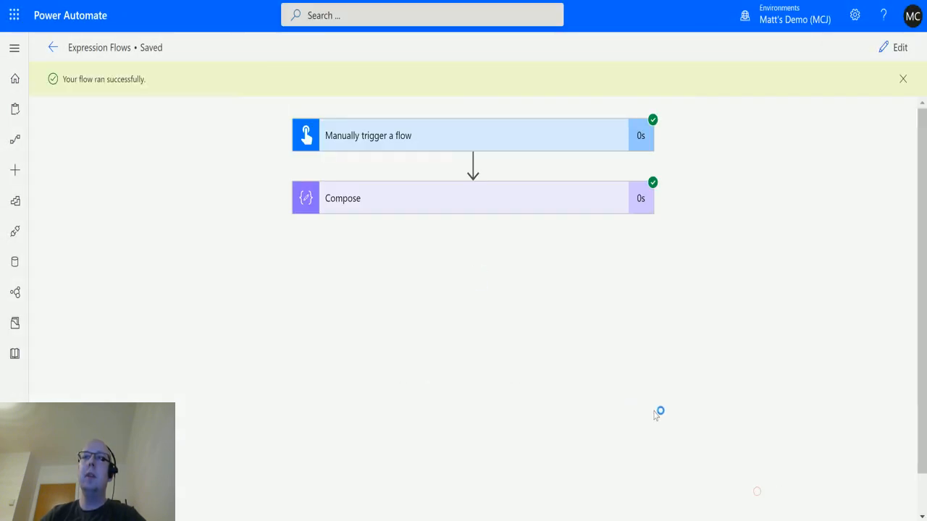
left_click(483, 211)
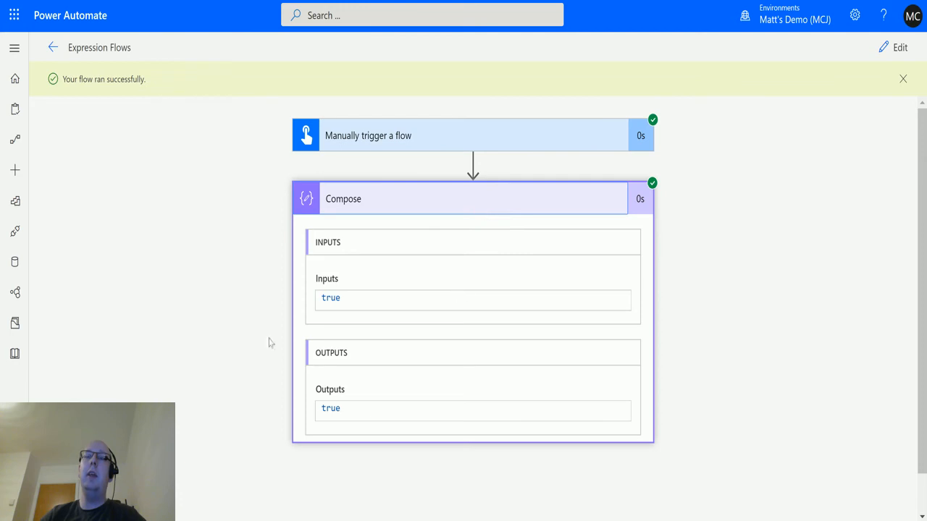
Step: Reopen the flow for editing and change the second comparison in the Compose expression to equals(2,5)
left_click(894, 52)
left_click(425, 280)
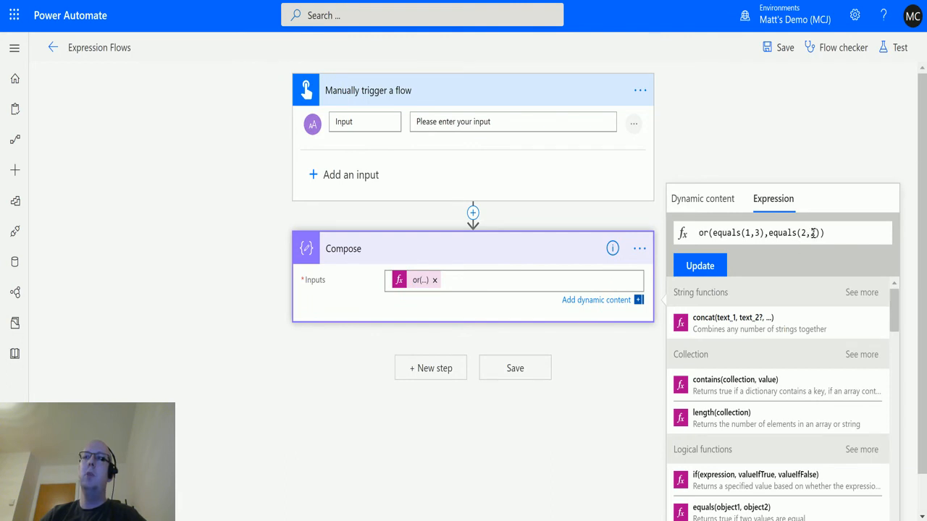
left_click(813, 232)
key("shift+Left")
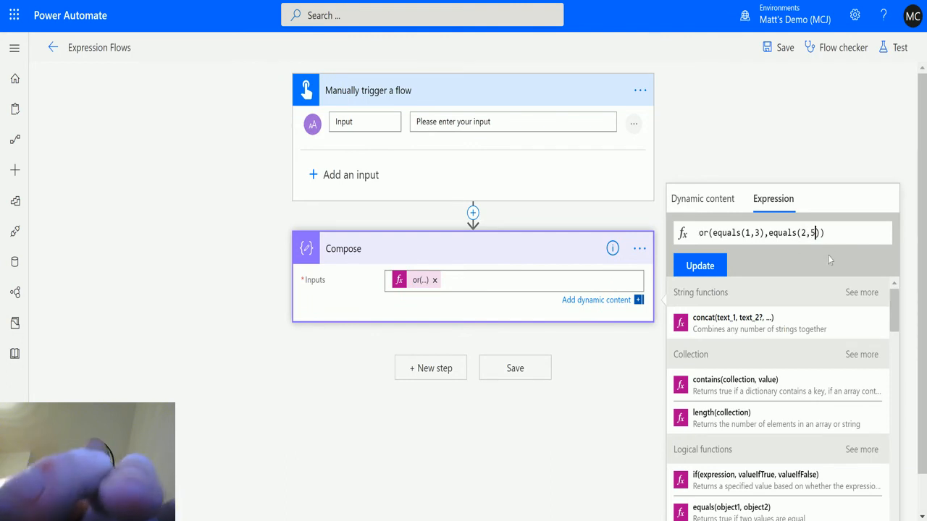
type("5")
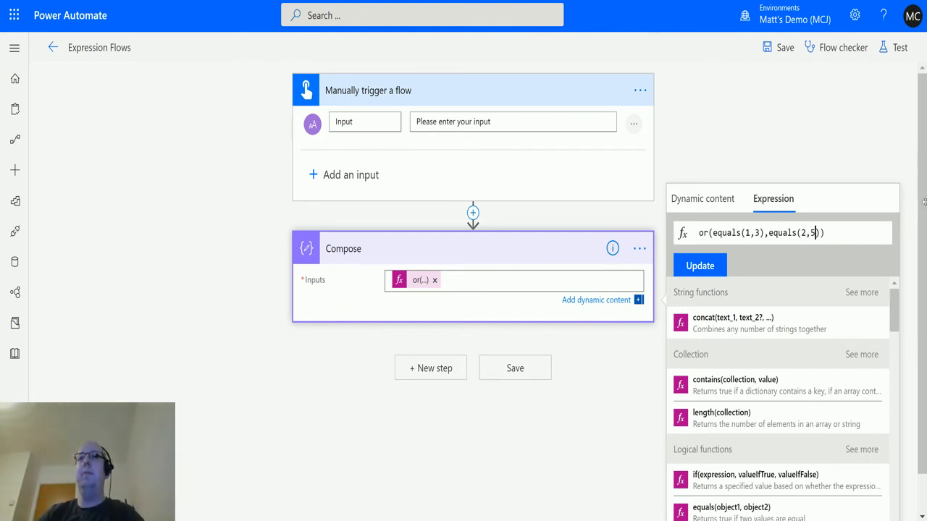
left_click(706, 265)
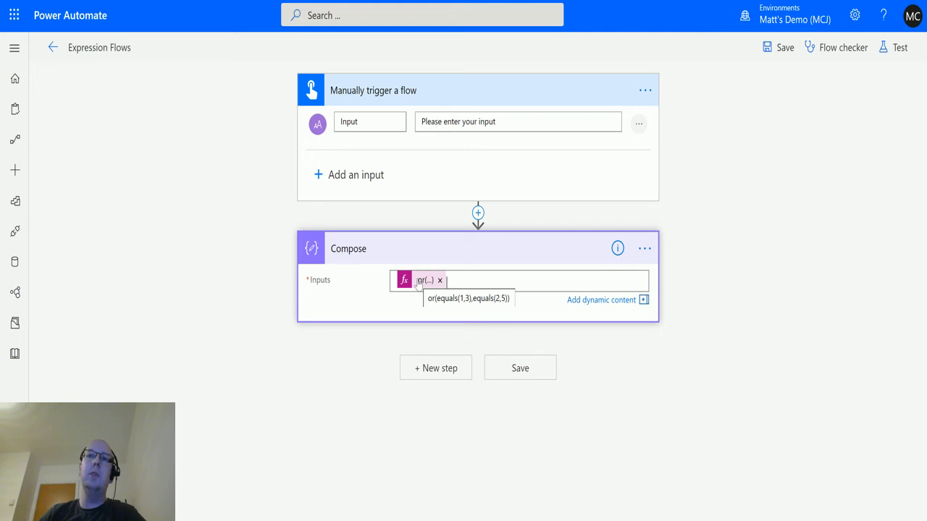
Step: Save and test the flow with both comparisons changed, triggering it manually, and view the Compose action's result
left_click(896, 46)
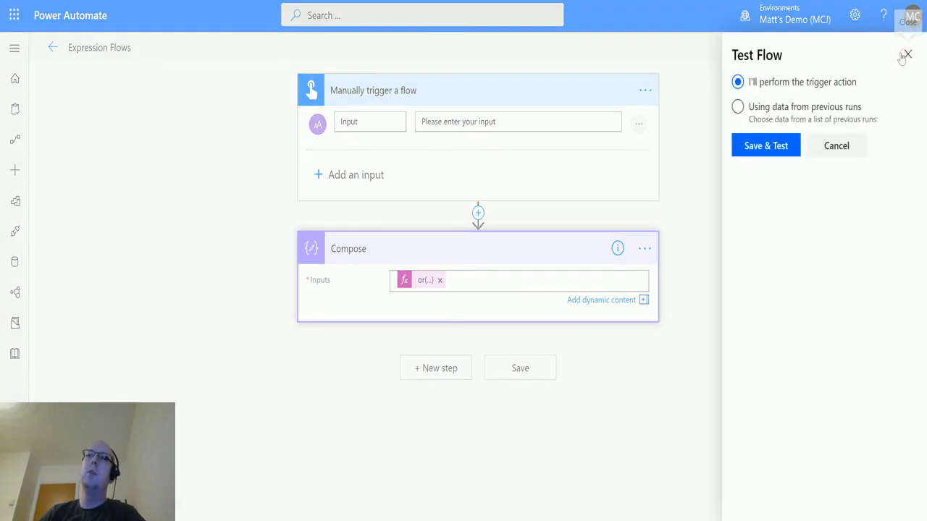
left_click(766, 146)
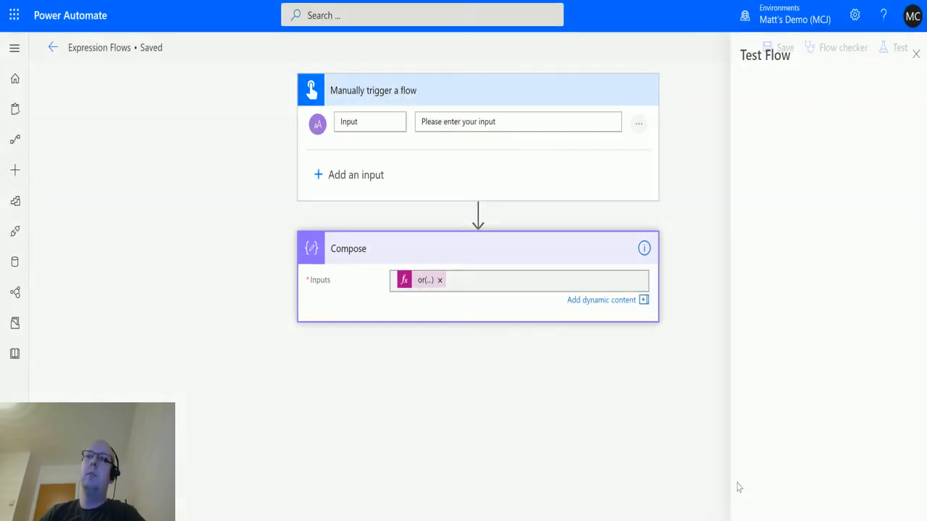
left_click(762, 496)
left_click(757, 498)
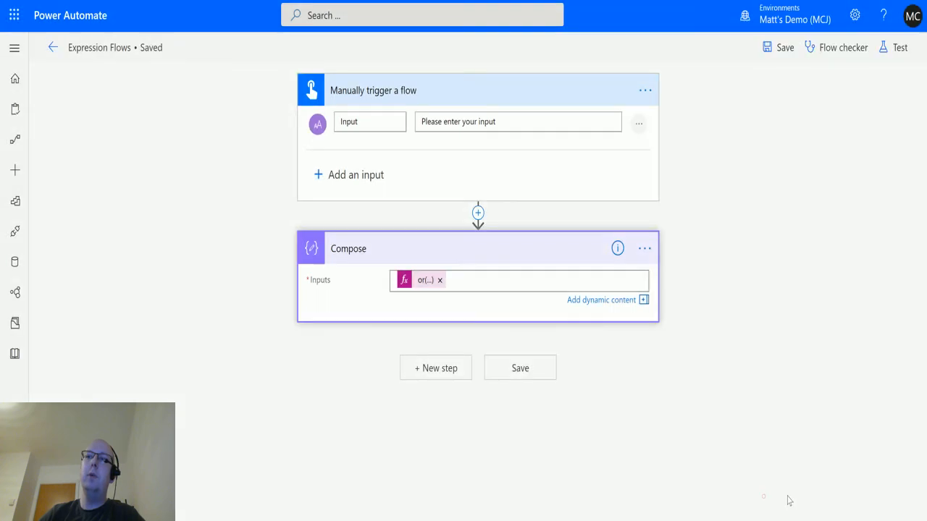
left_click(465, 200)
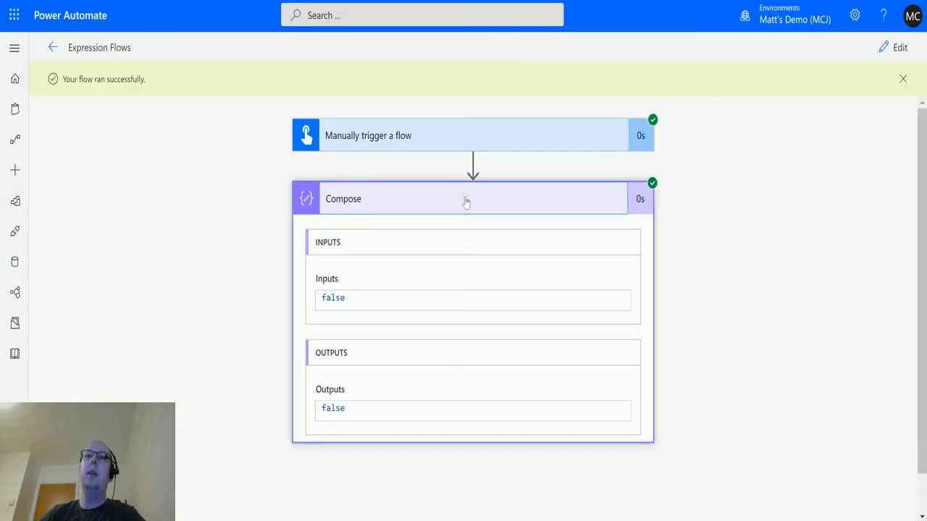